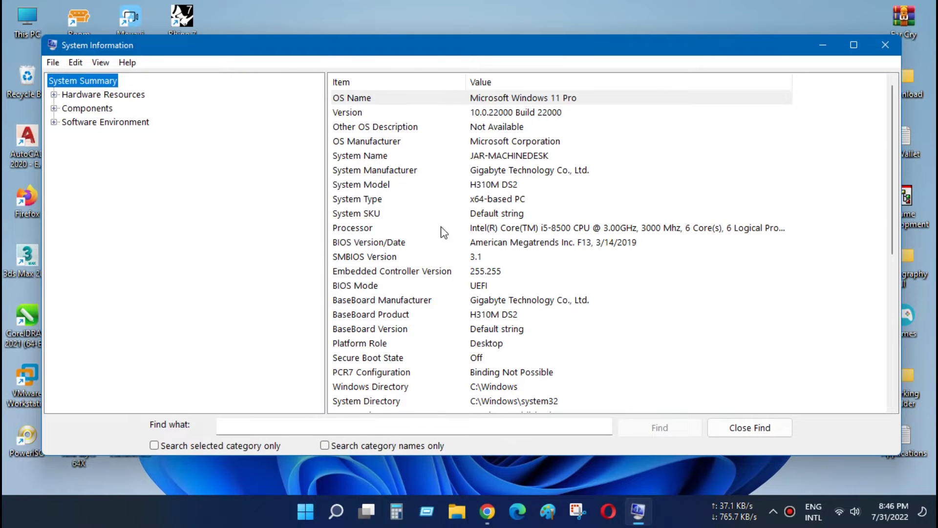
Step: Identify the motherboard model by checking the System Model and BaseBoard Product entries in the system summary
left_click(491, 186)
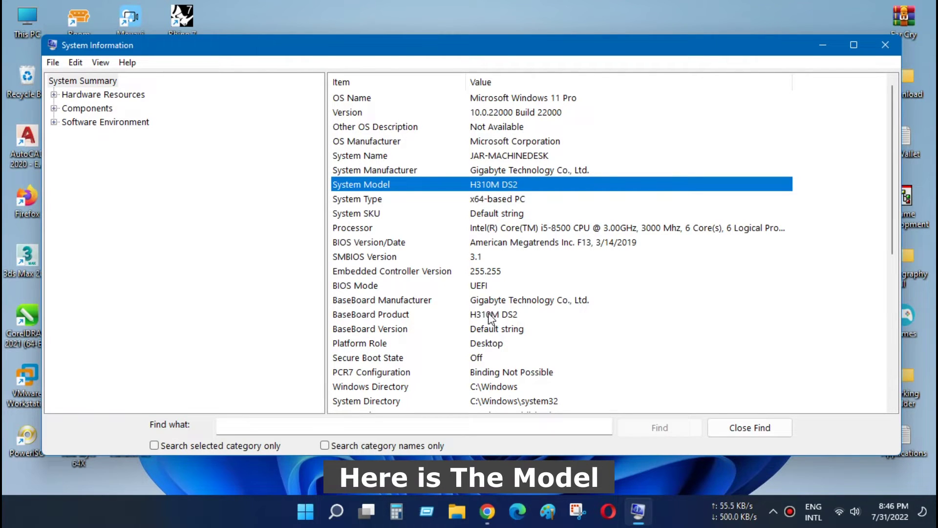
left_click(489, 314)
left_click(488, 199)
left_click(489, 184)
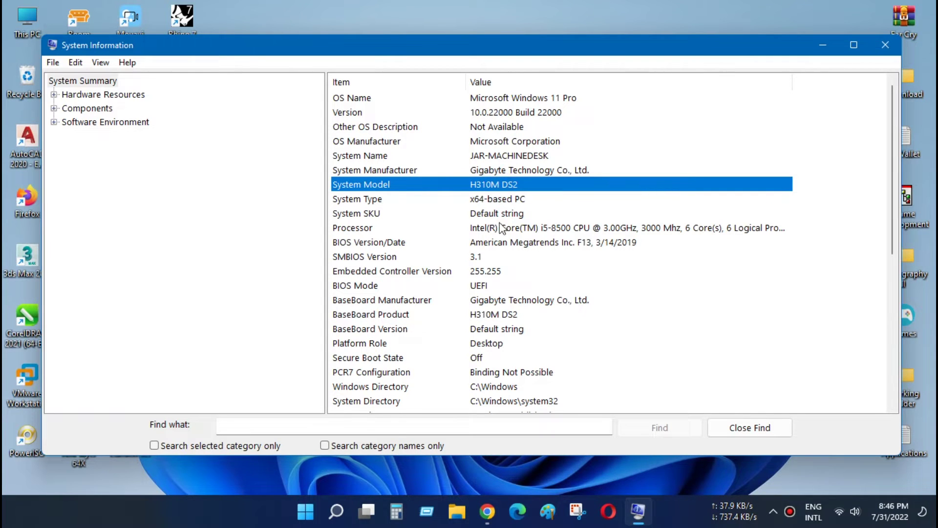
Step: Switch to Chrome, open the Google home page and maximize the browser window
left_click(488, 511)
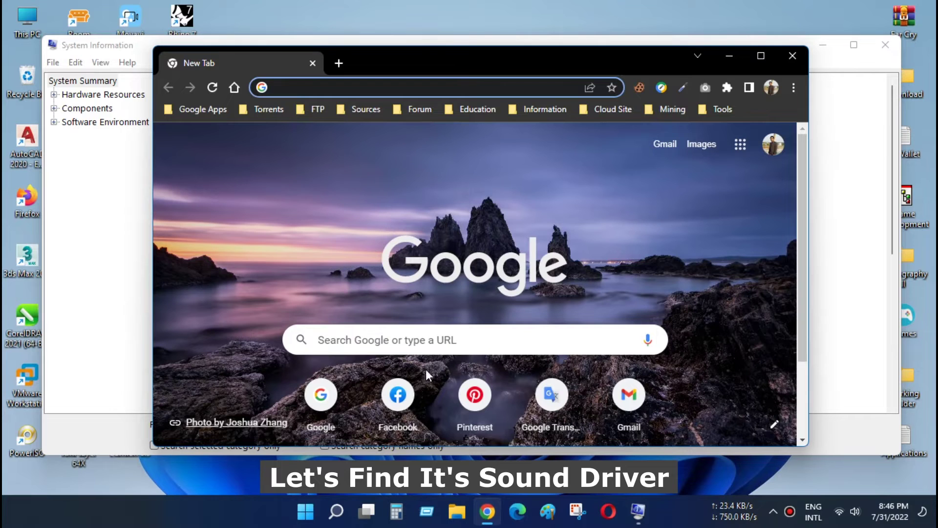
left_click(333, 395)
mouse_move(477, 71)
left_mouse_down()
mouse_move(429, 79)
mouse_move(466, 78)
left_mouse_up()
left_click(556, 47)
left_click_drag(555, 46, 577, 45)
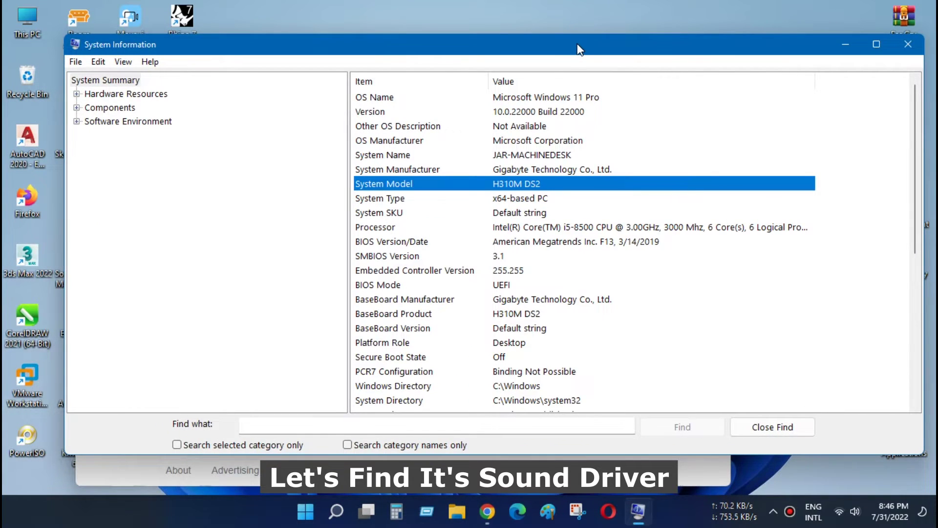
left_click(143, 472)
left_click_drag(432, 97, 515, 53)
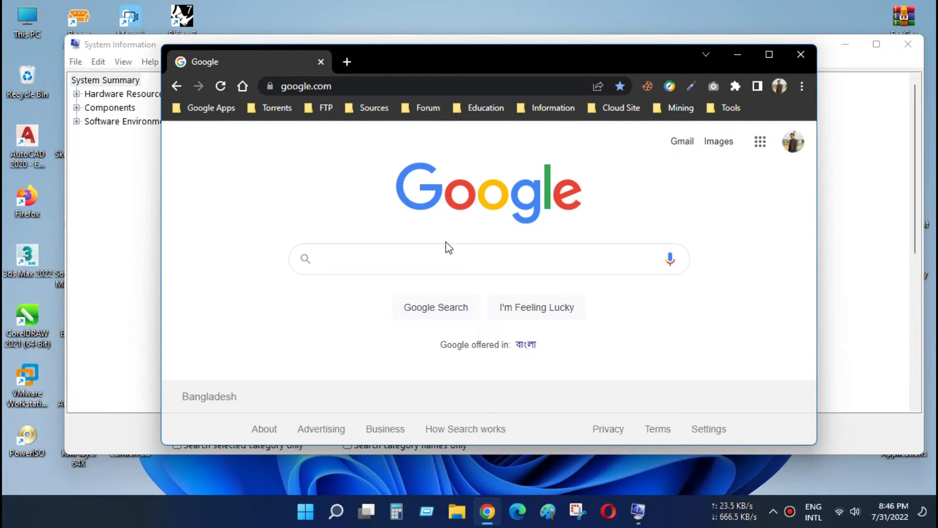
left_click(766, 55)
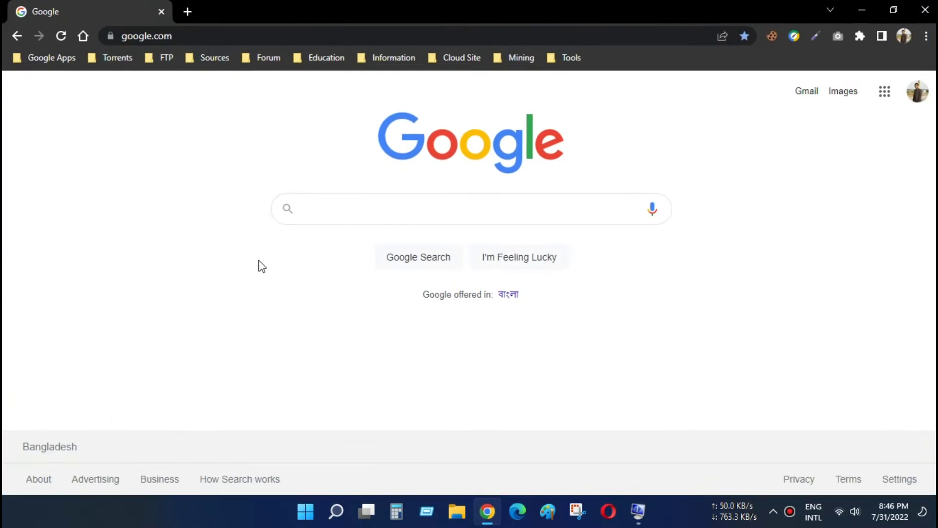
Step: Search Google for "gigabyte h310m ds2" and check the model against the System Model entry in System Information
key("ctrl+l")
type("Glgabyte H310M ds")
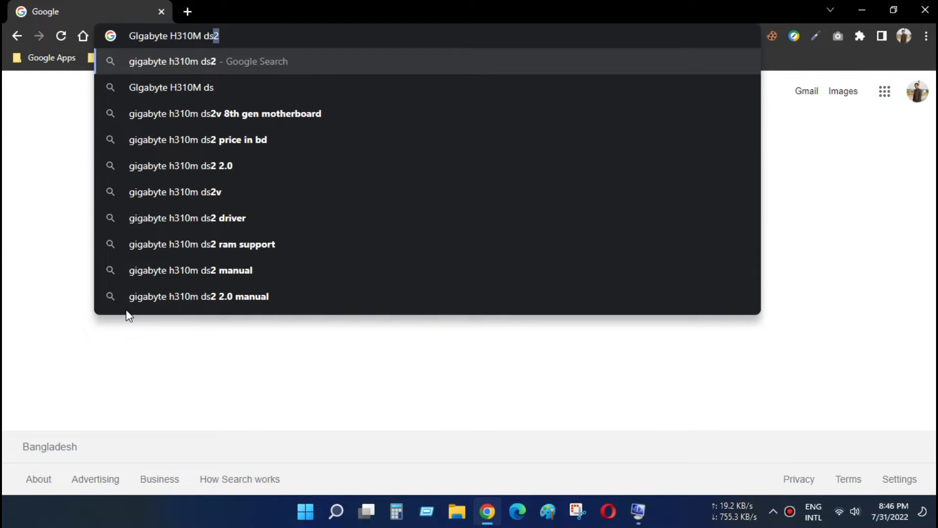
left_click(219, 62)
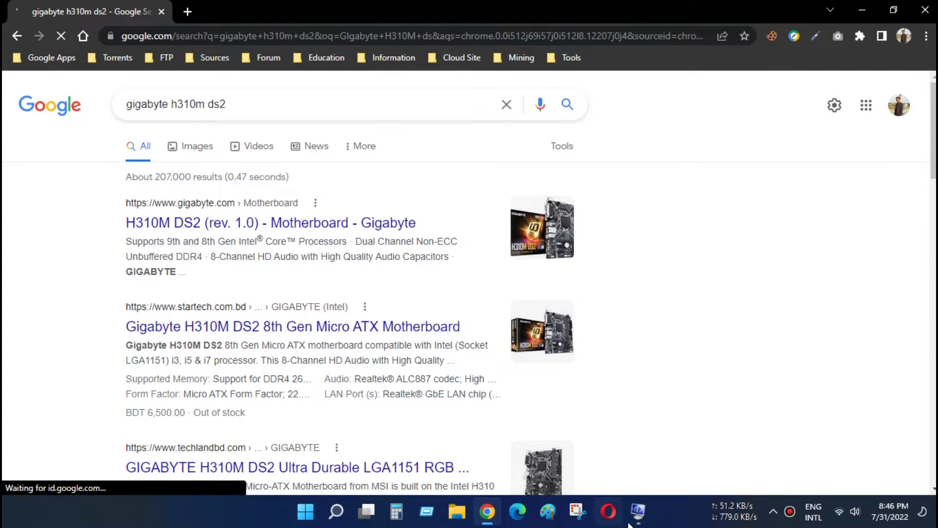
left_click(638, 511)
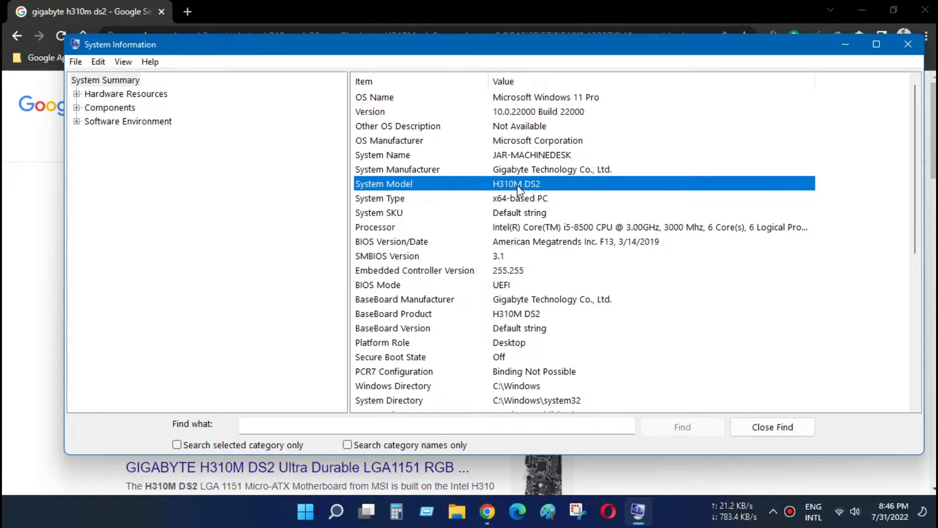
left_click(49, 251)
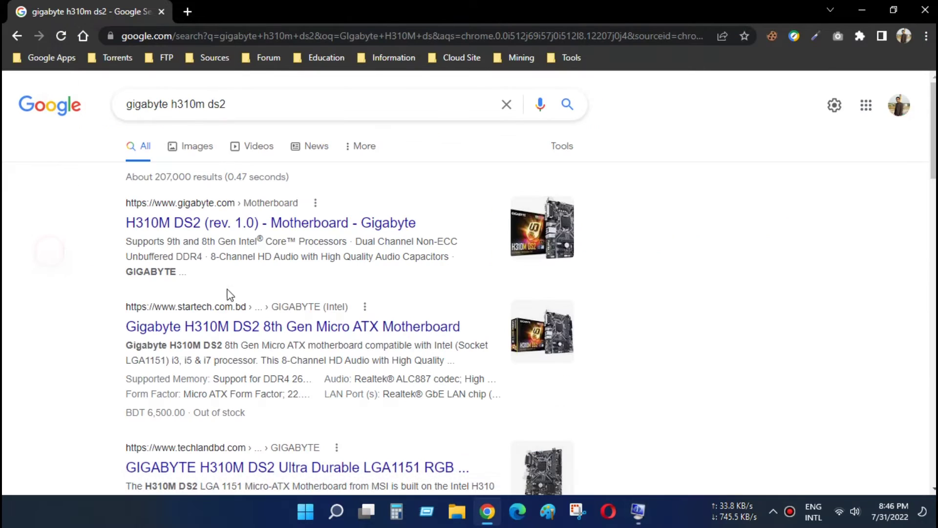
Step: Open Gigabyte's H310M DS2 (rev. 1.0) product page from the results and bring up its Support page in a new tab
left_click(194, 224)
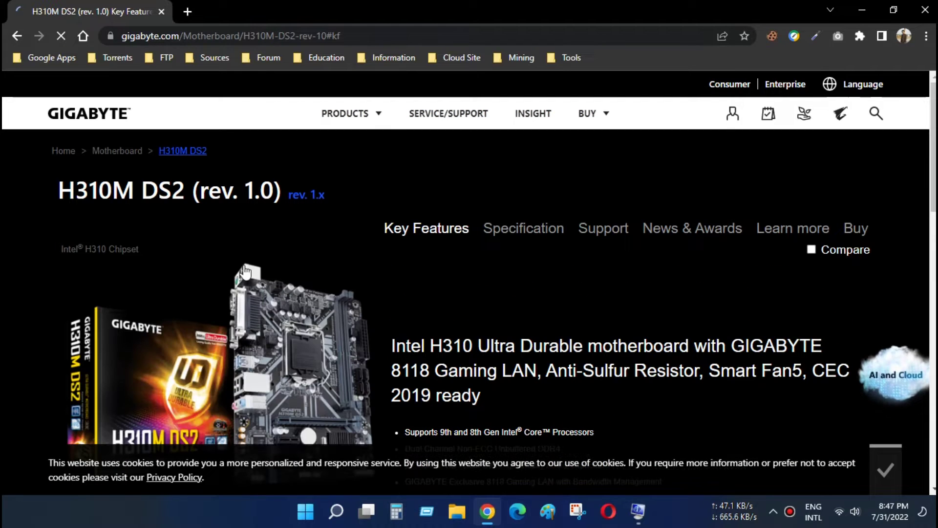
left_click(603, 237)
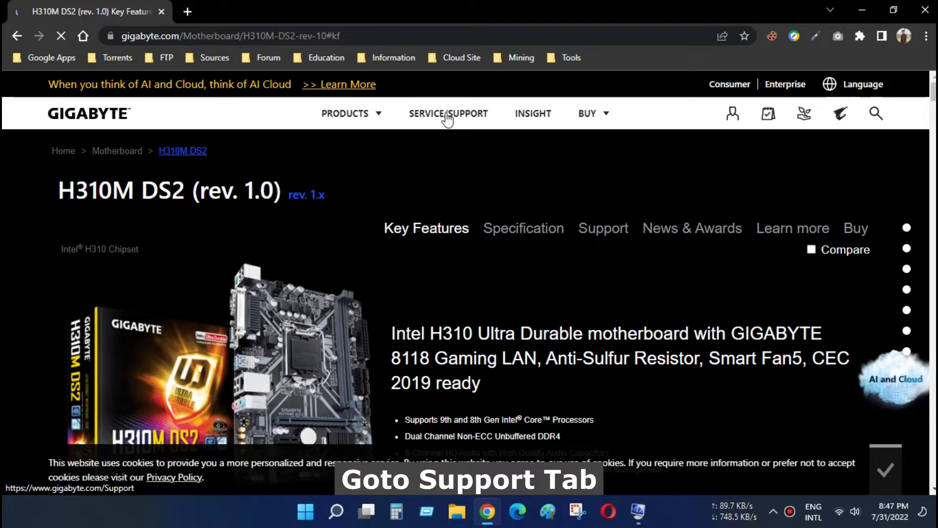
right_click(616, 239)
left_click(620, 245)
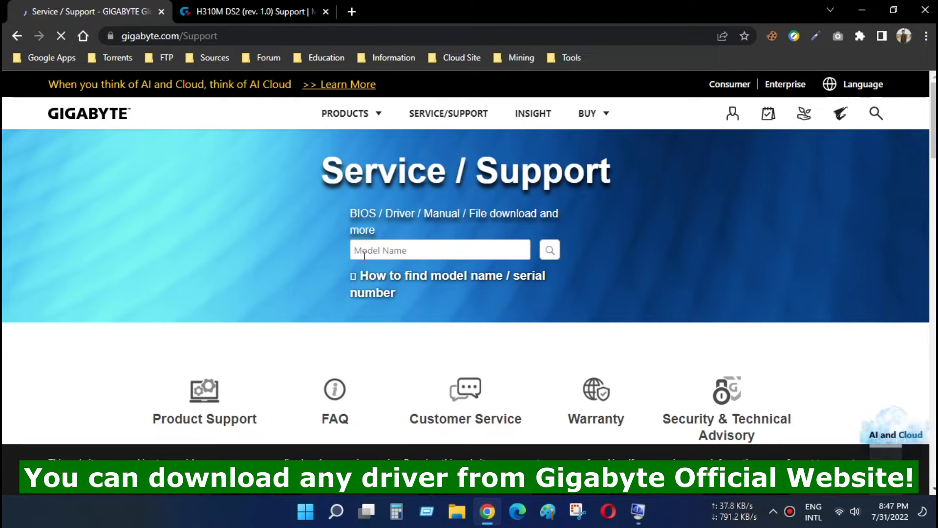
Step: Enter H310 as the model name on Gigabyte's Service / Support page and look over the suggested models
left_click(372, 252)
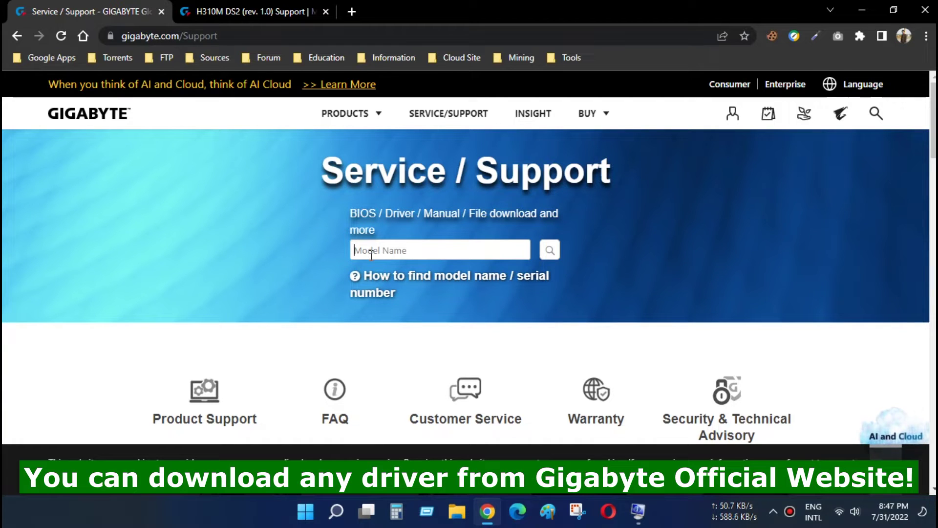
type("H3")
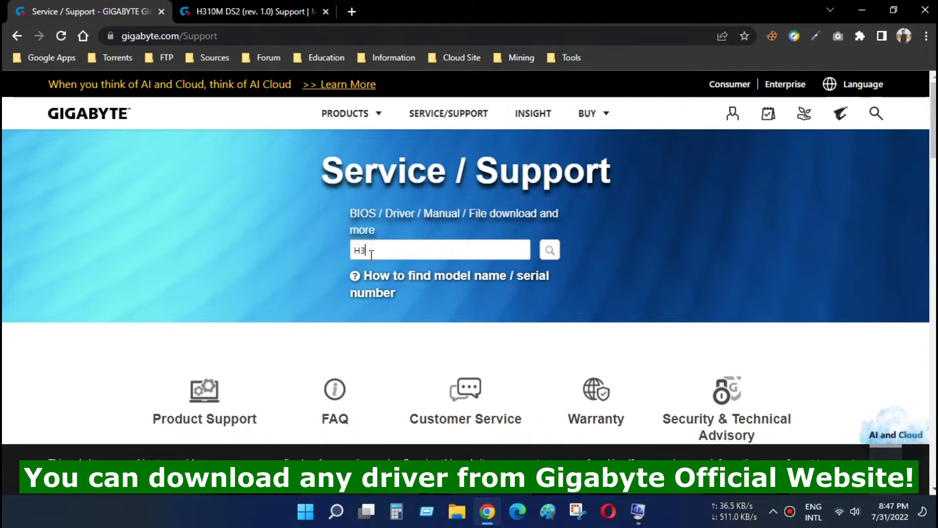
type("10")
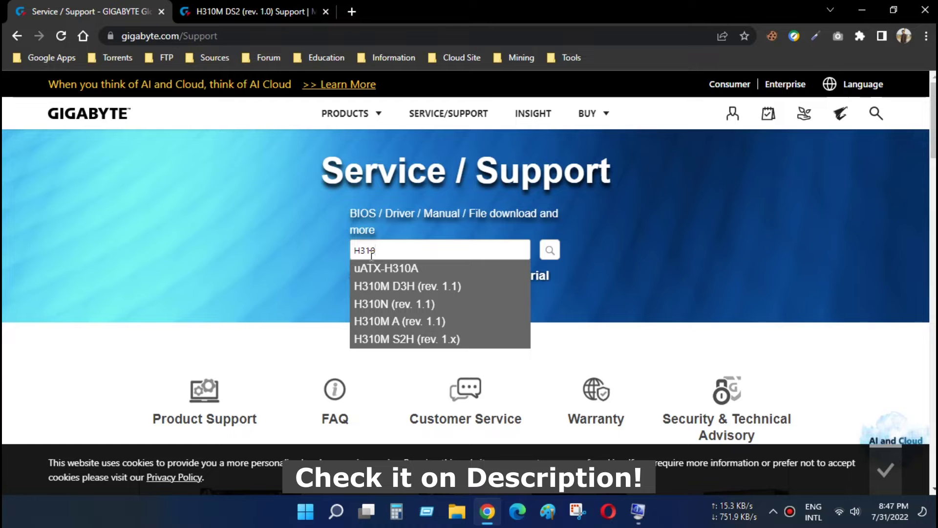
scroll(381, 290, "down", 3)
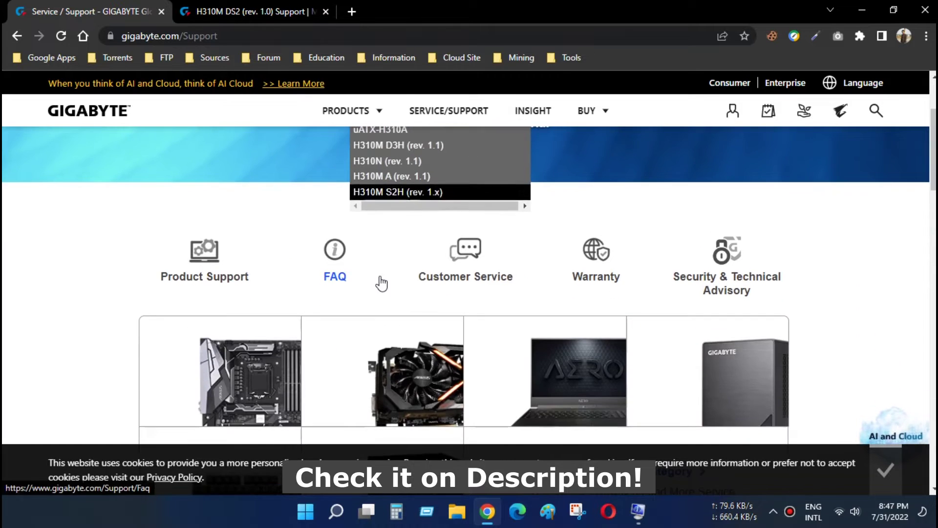
scroll(382, 270, "up", 3)
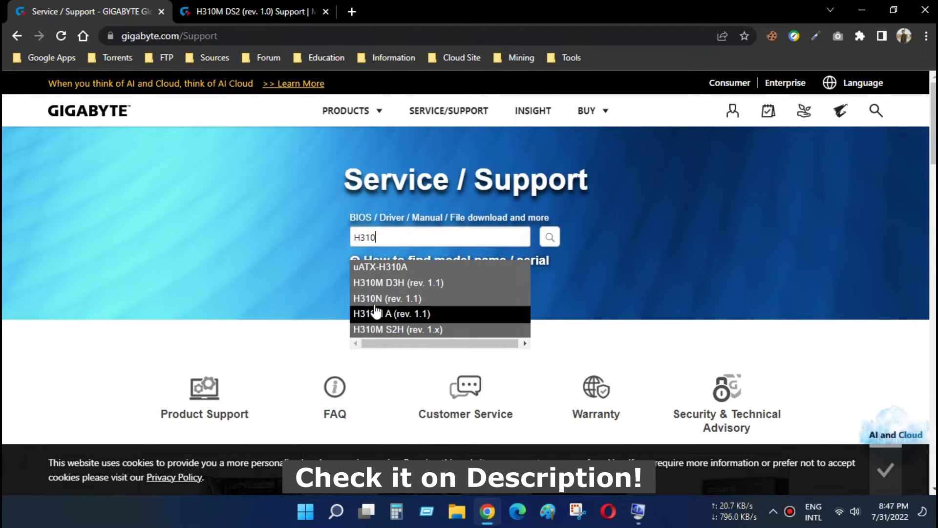
Step: Search the support page for B450, refine the model name to B450M, and open the B450M GAMING (rev. 1.x) driver downloads
double_click(386, 237)
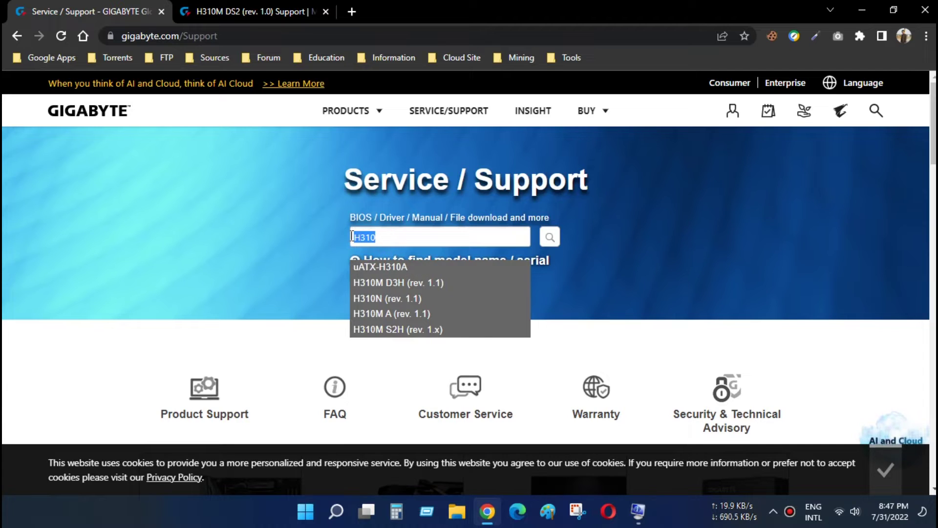
type("B")
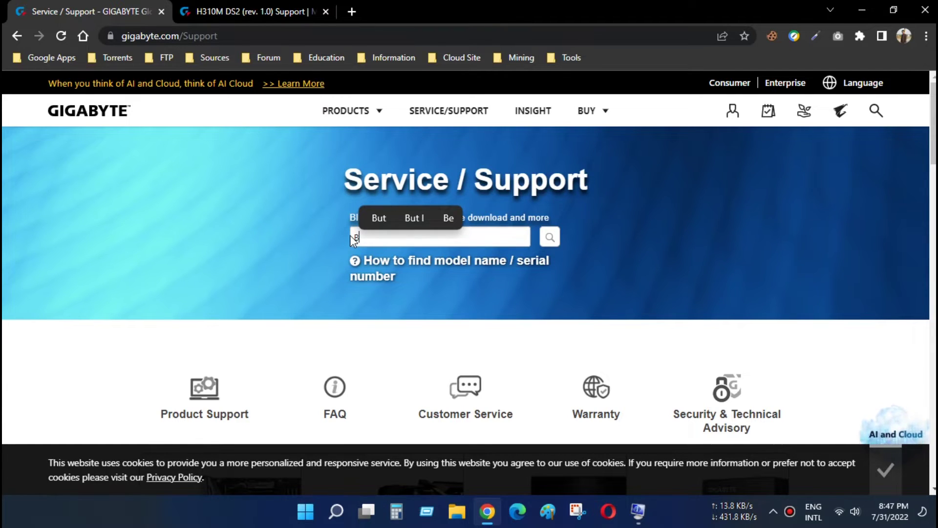
type("450")
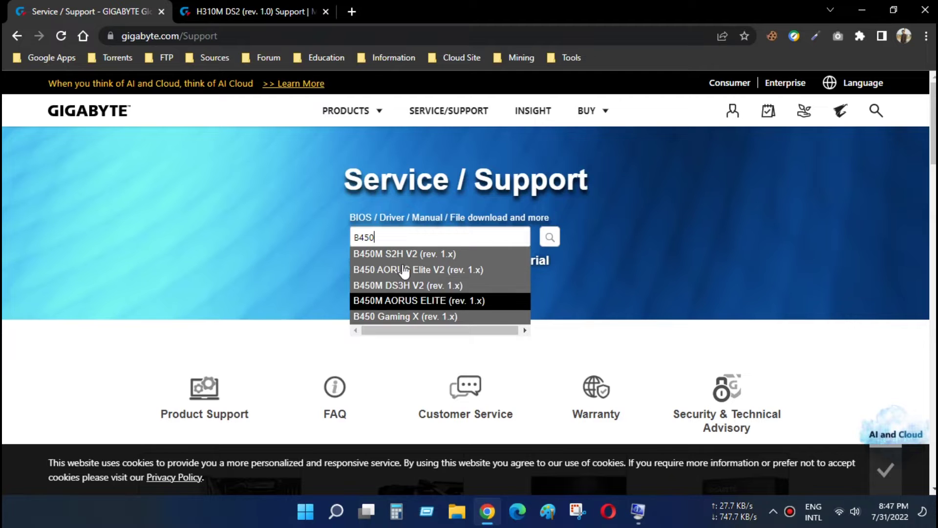
scroll(403, 297, "down", 1)
scroll(400, 260, "up", 1)
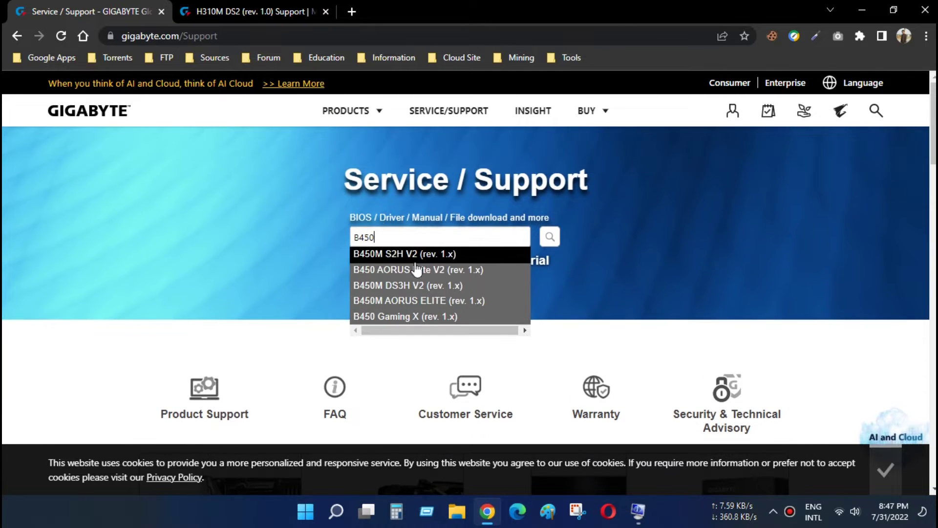
left_click(661, 265)
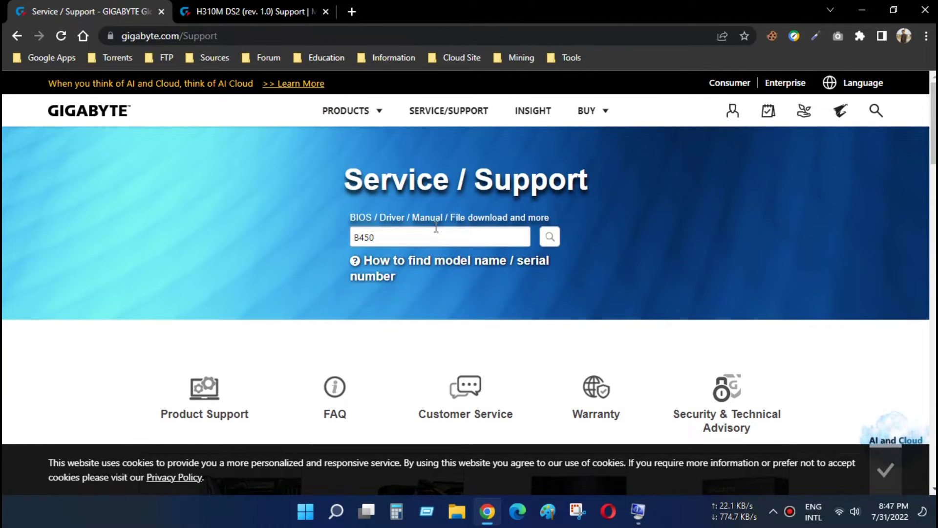
left_click(388, 240)
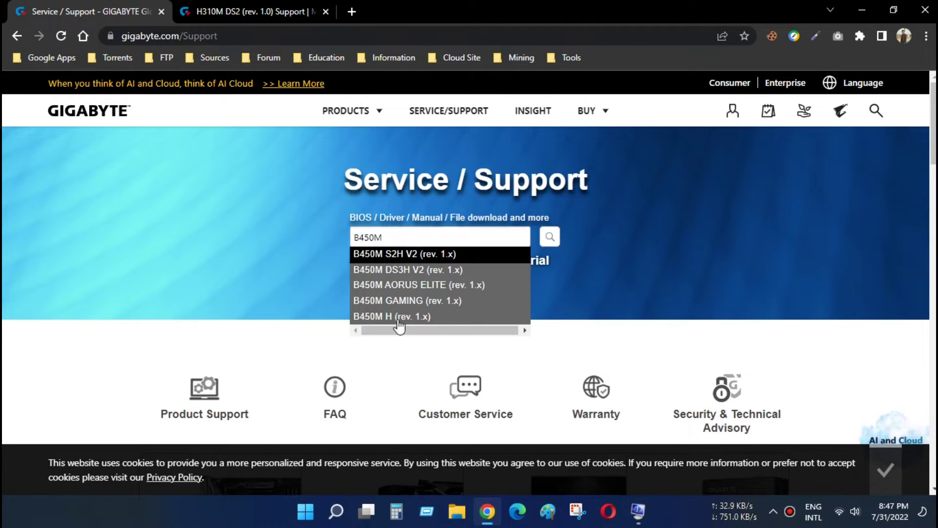
left_click(419, 300)
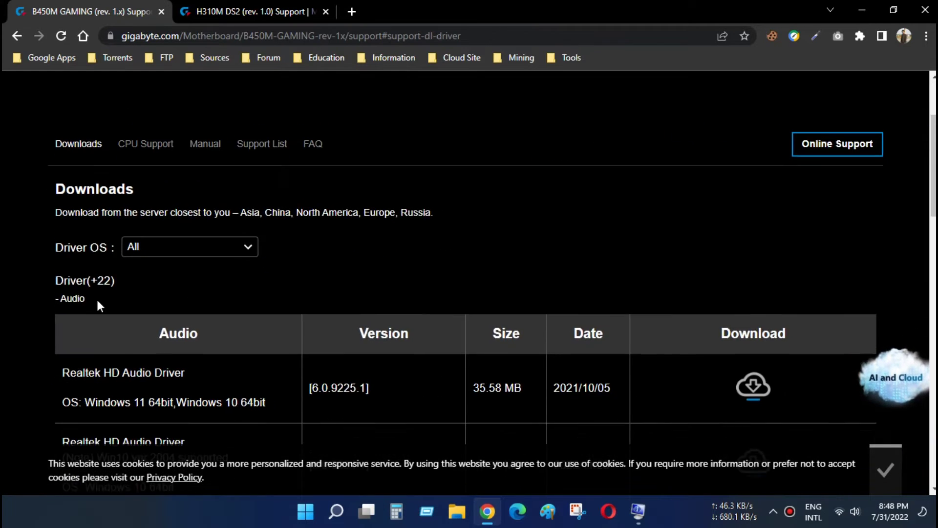
Step: Return to the H310M DS2 support page and compare the first Realtek audio driver's supported OS with the OS Name in System Information
left_click(242, 7)
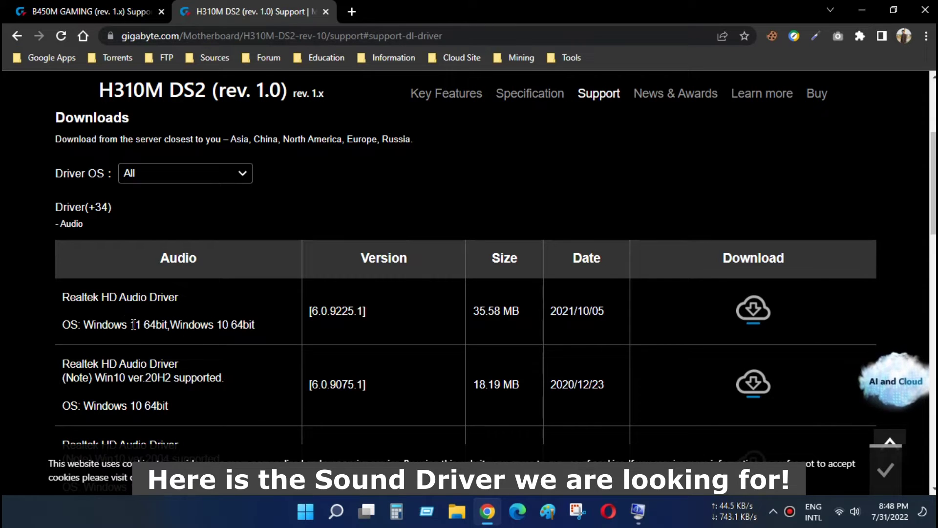
left_click_drag(131, 324, 175, 326)
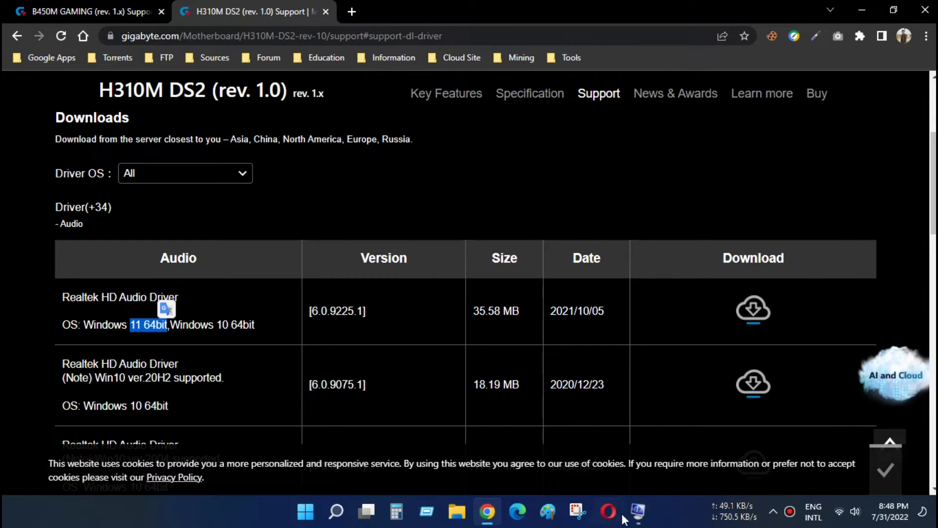
left_click(637, 511)
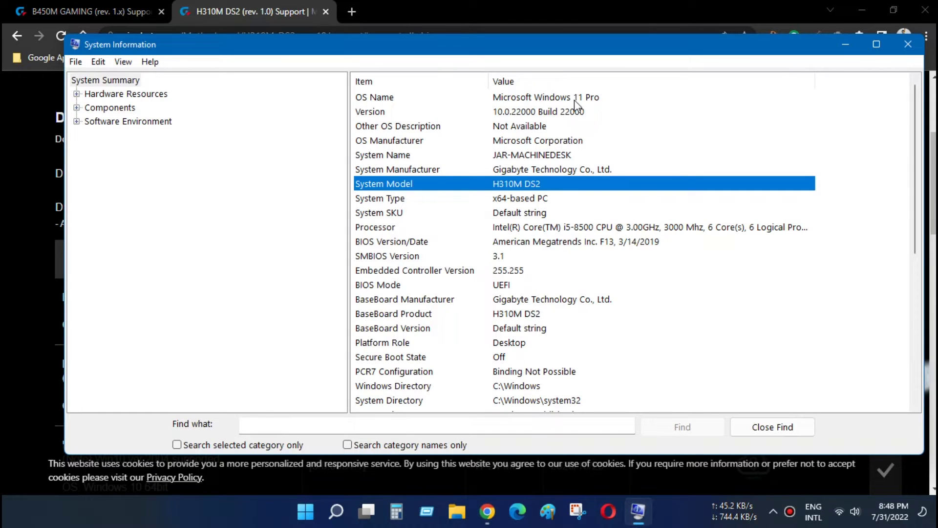
left_click(40, 280)
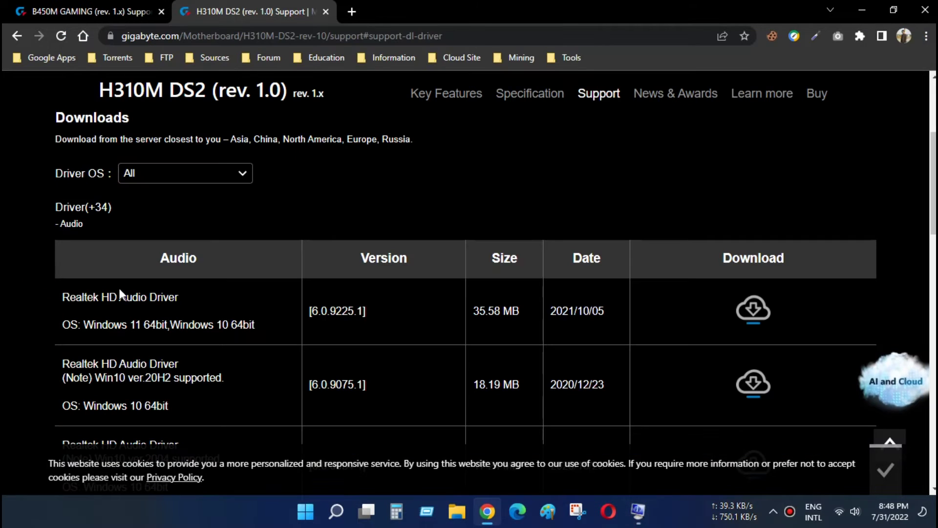
Step: Compare the supported Windows versions of the first two Realtek HD Audio Driver entries
scroll(203, 330, "down", 1)
left_click_drag(97, 309, 128, 306)
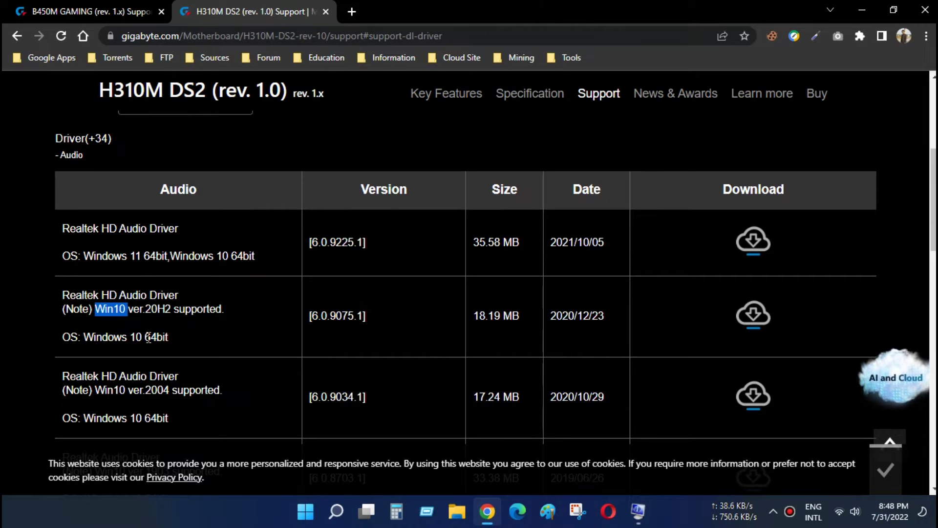
left_click_drag(148, 337, 170, 341)
left_click_drag(128, 256, 255, 256)
left_click(395, 240)
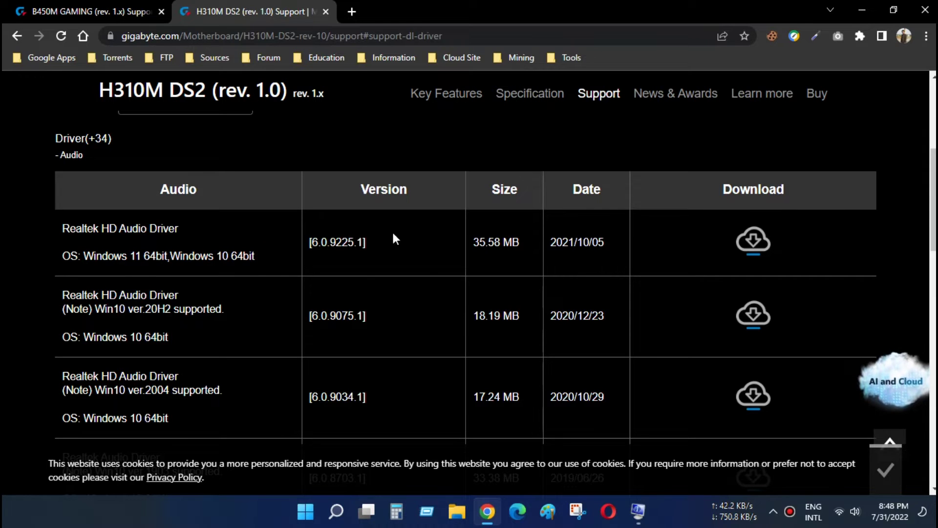
Step: Download the Realtek HD Audio Driver version 6.0.9225.1 for Windows 11 64bit and Windows 10 64bit
left_click(760, 242)
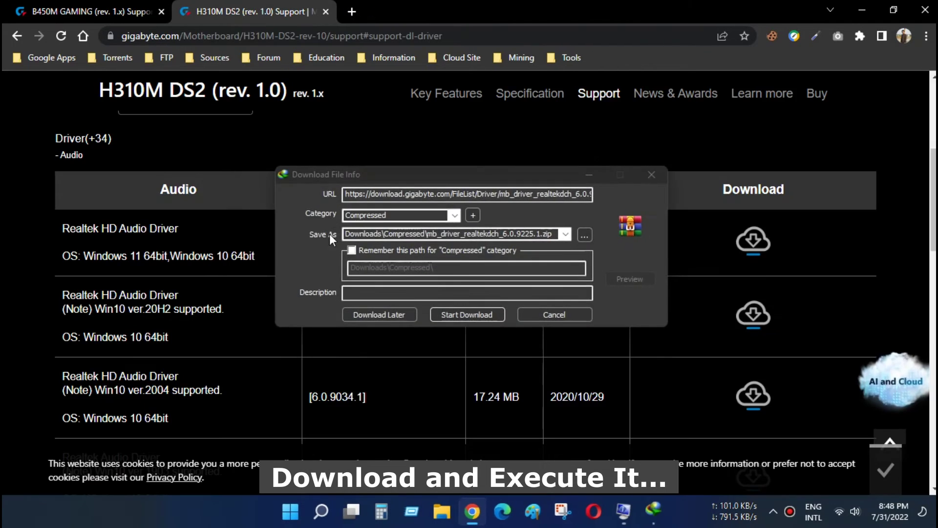
left_click(472, 312)
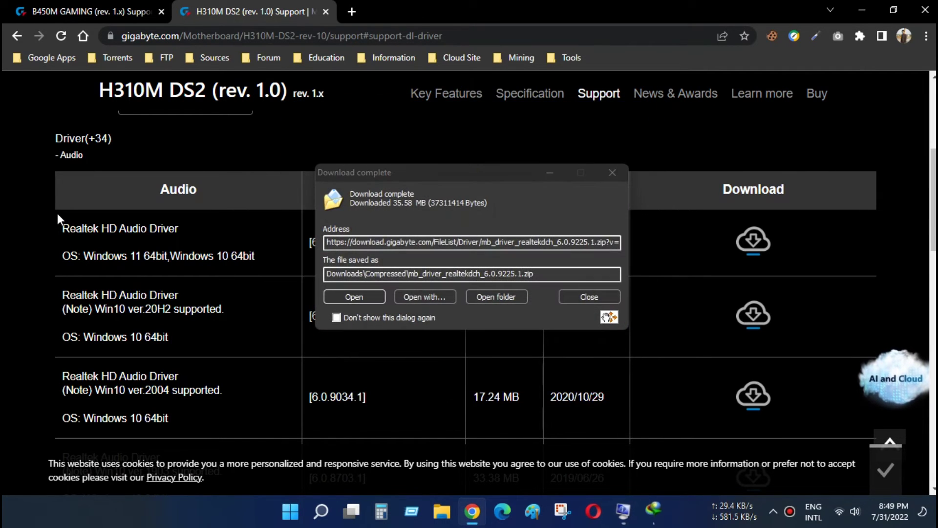
Step: Open the downloaded mb_driver_realtekdch_6.0.9225.1.zip archive and launch the setup program inside its 9225.1_UAD_Win10_Win11 driver folder
left_click(368, 300)
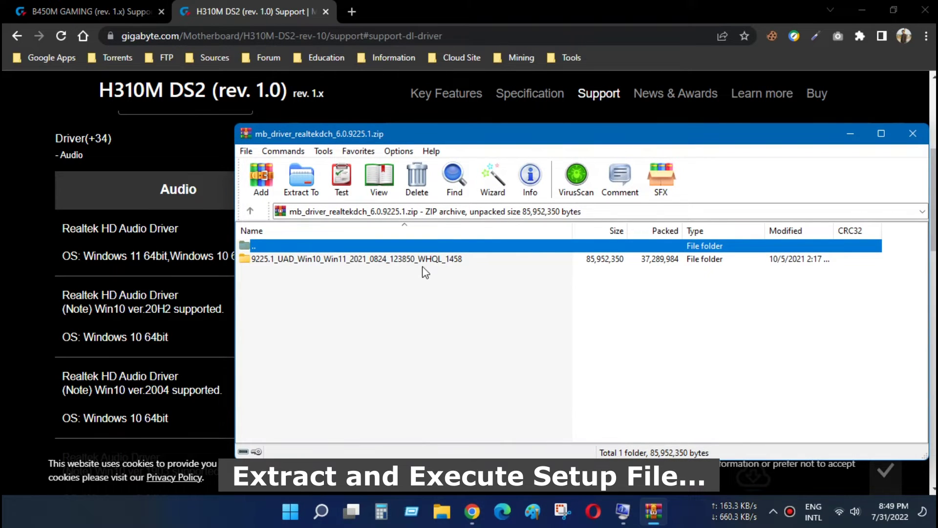
double_click(333, 264)
scroll(280, 293, "down", 8)
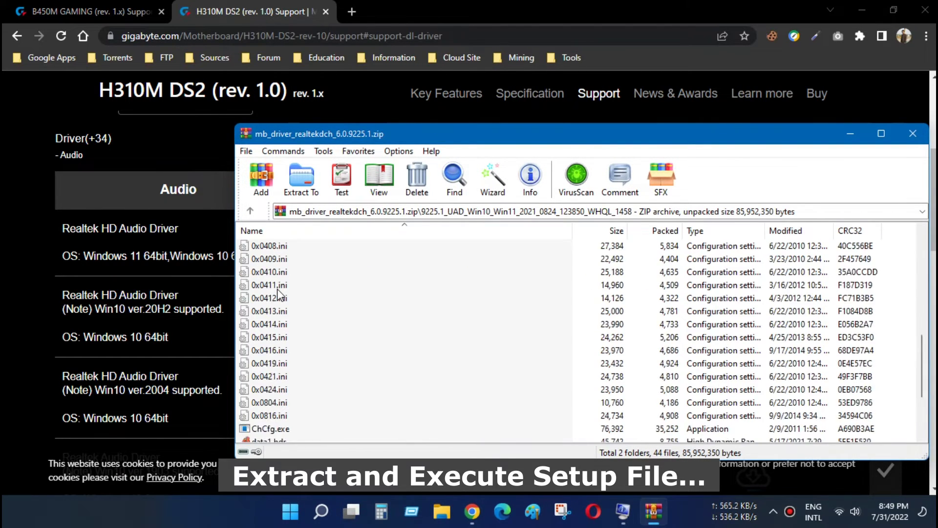
double_click(266, 363)
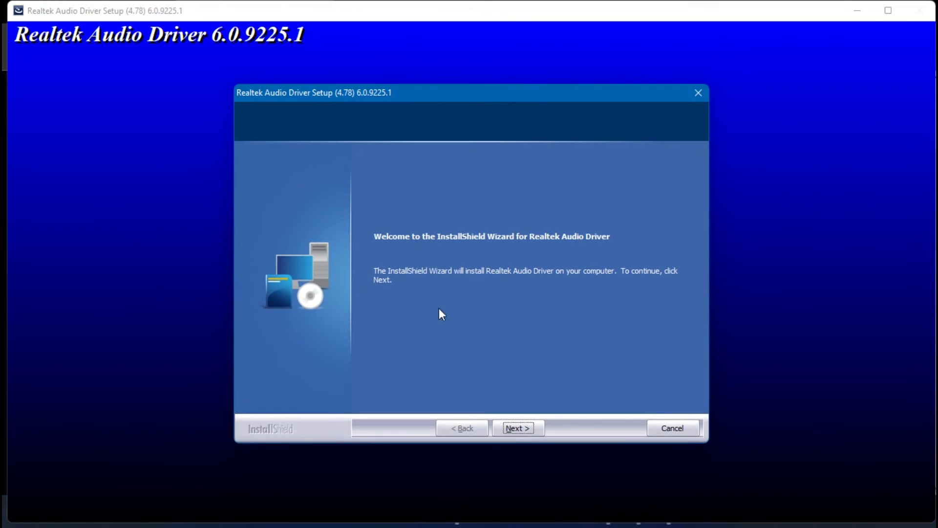
Step: Go through the Realtek Audio Driver wizard to remove the existing driver and install version 6.0.9225.1
left_click(511, 426)
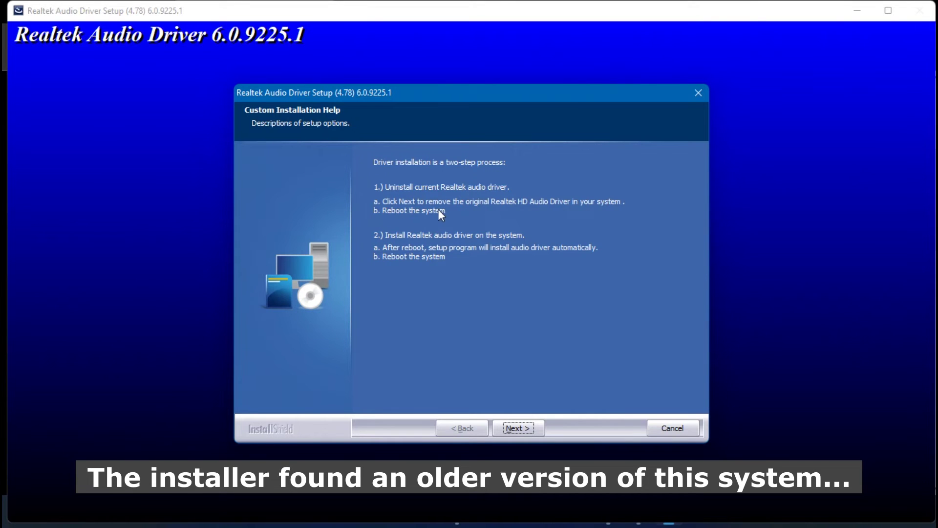
left_click(527, 429)
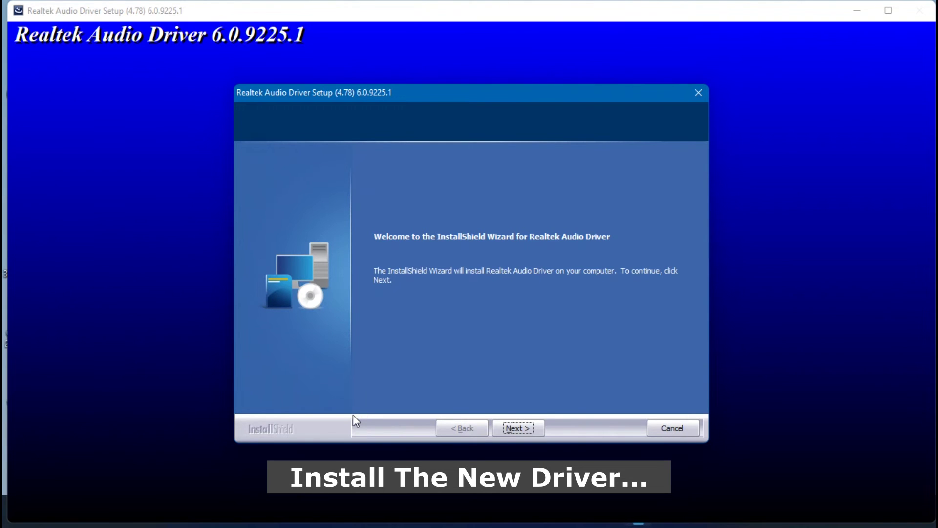
left_click(518, 428)
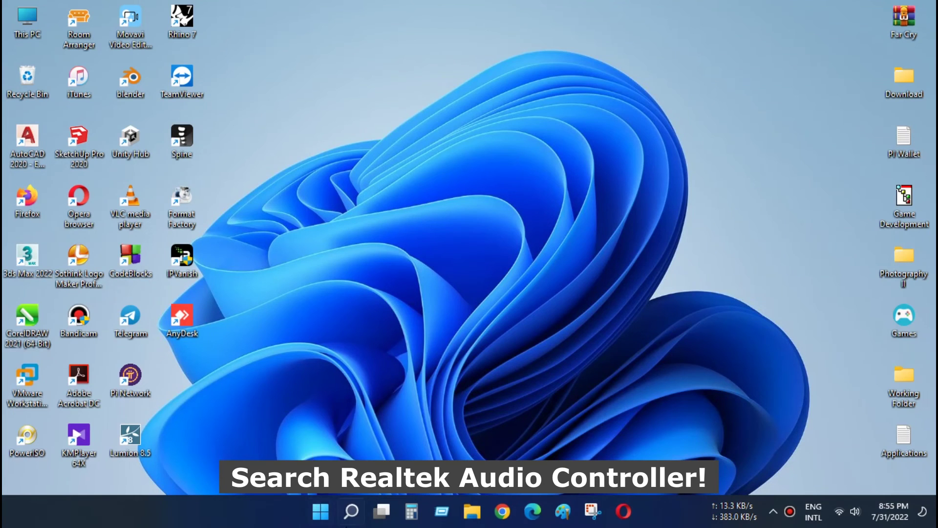
Step: Search Windows for "real" and open Realtek Audio Console
left_click(346, 514)
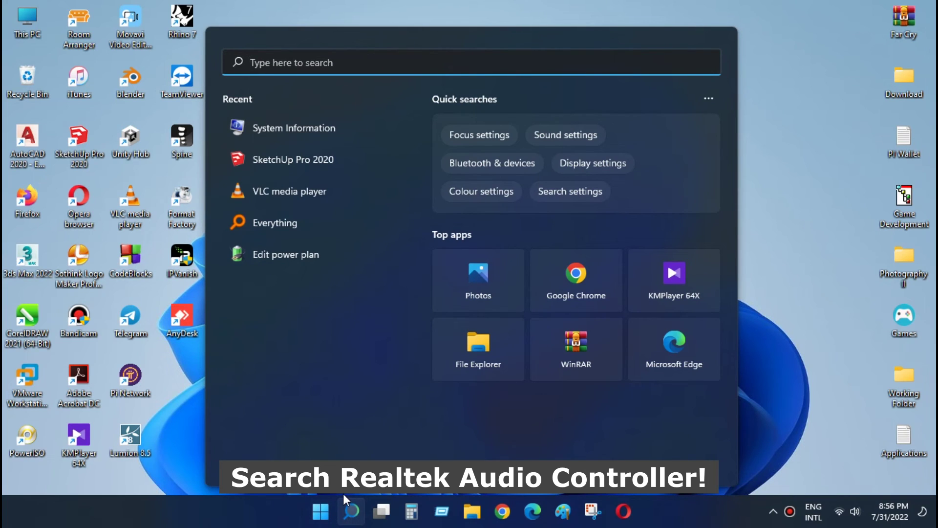
type("rea")
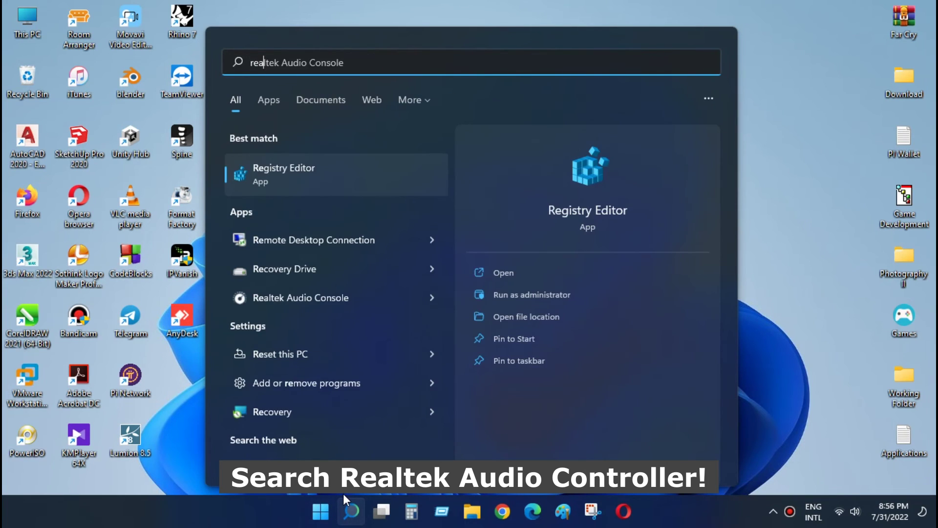
type("l")
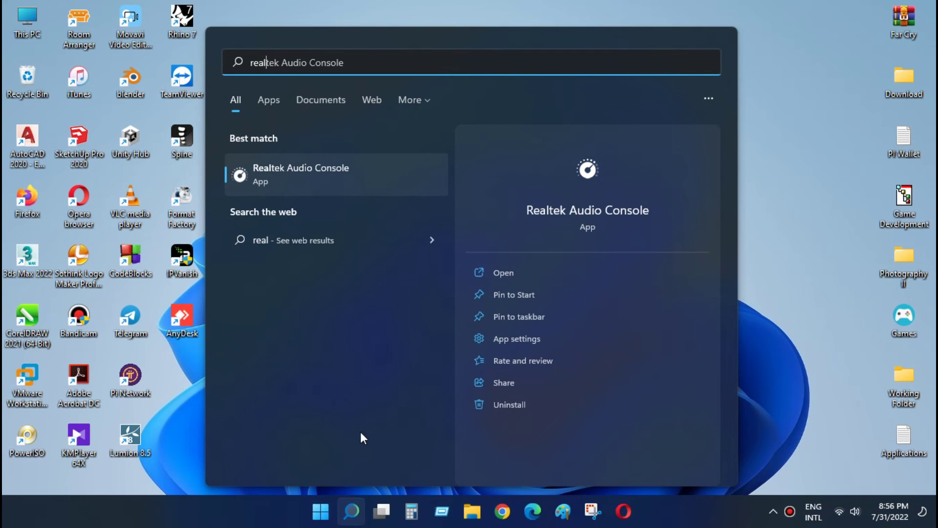
left_click(328, 174)
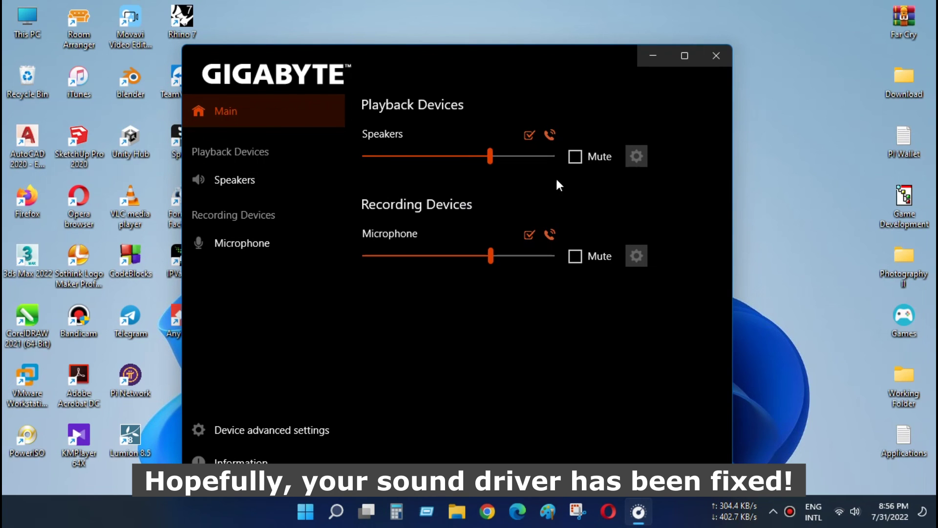
Step: Open the detailed settings of the Speakers playback device and play the stereo speaker test
left_click(637, 155)
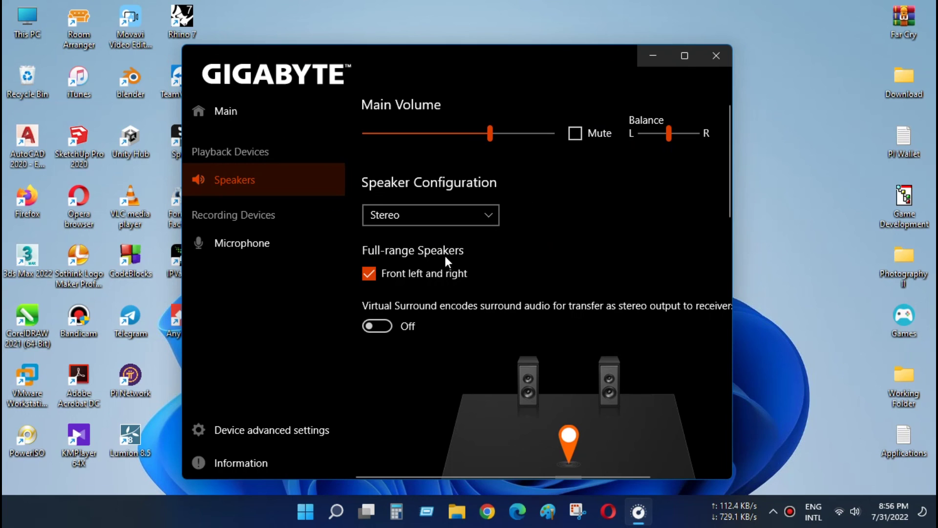
scroll(412, 332, "down", 3)
left_click(567, 316)
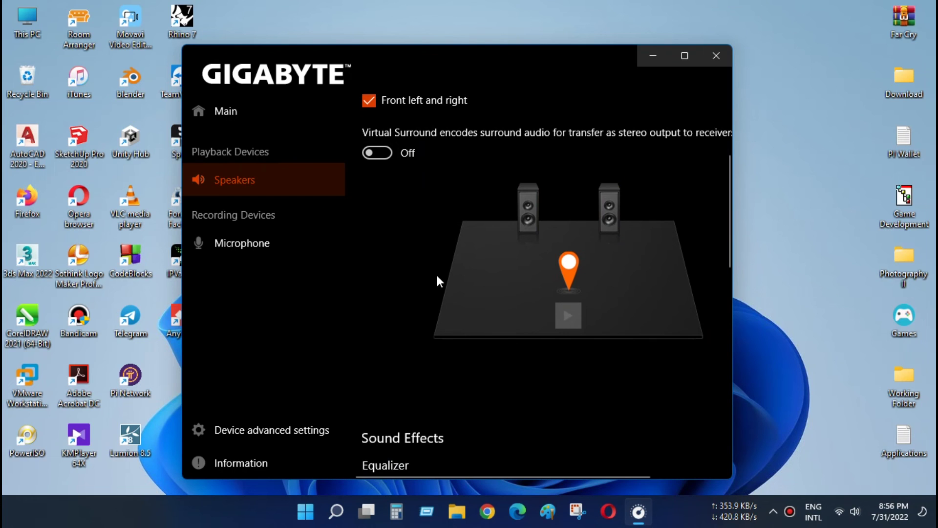
Step: Look over the Speakers' sound effects and equalizer settings, and open the Microphone recording settings
scroll(439, 315, "down", 1)
scroll(439, 317, "down", 2)
scroll(484, 371, "down", 4)
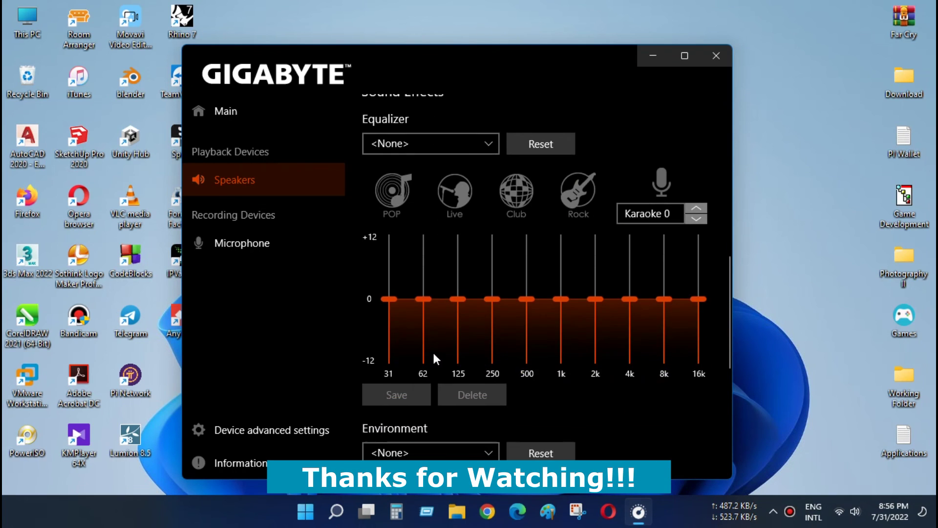
scroll(489, 318, "down", 5)
left_click(242, 243)
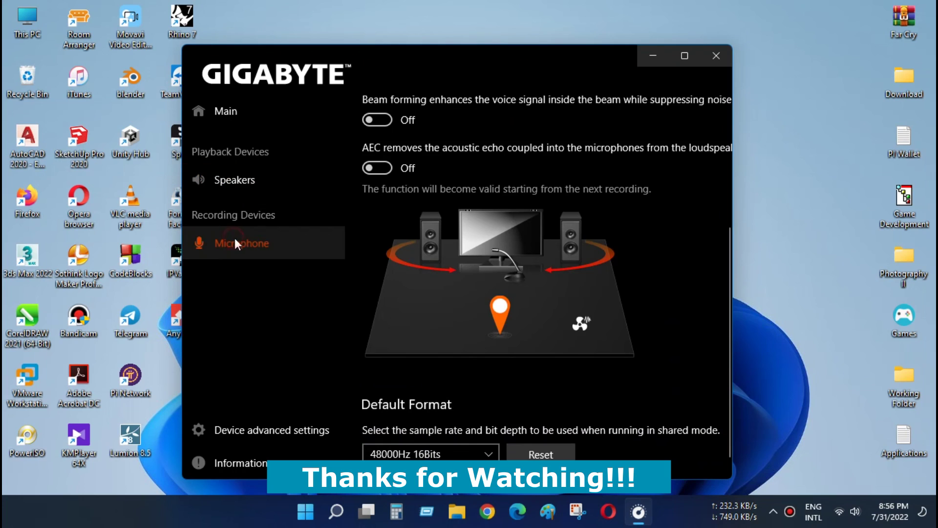